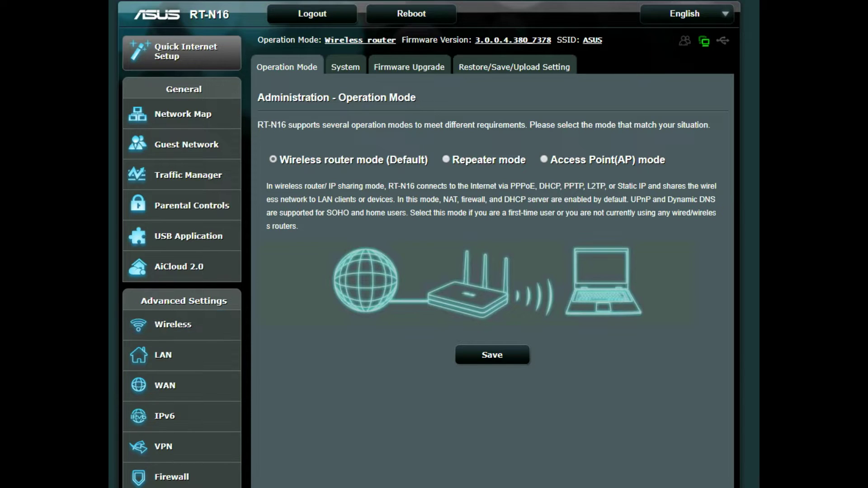
Apply the wireless router operation mode on the router's web page.
key(alt+Tab)
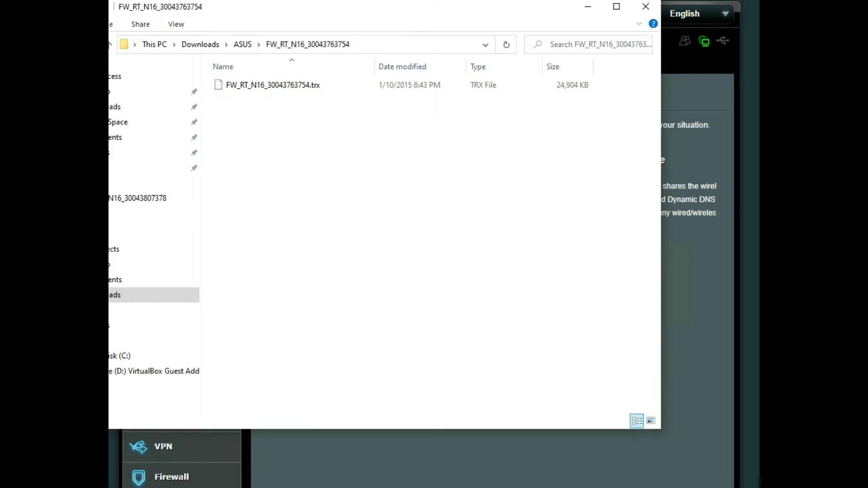
drag(459, 10, 626, 131)
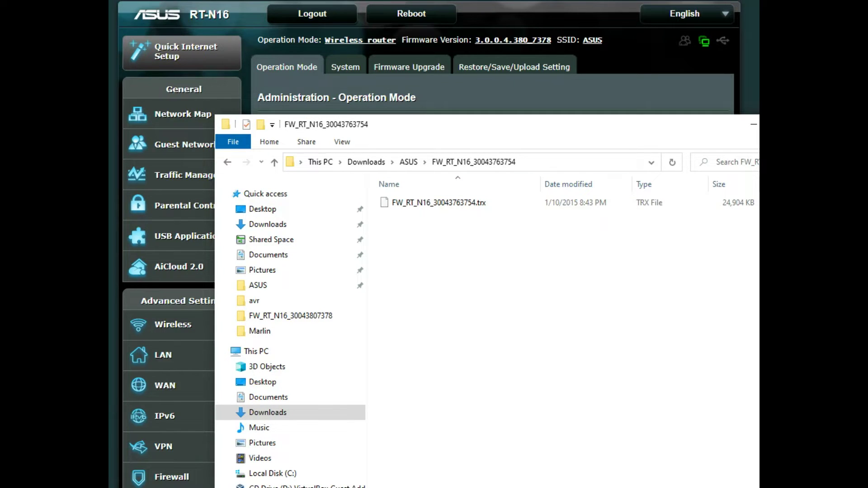
key(alt+Tab)
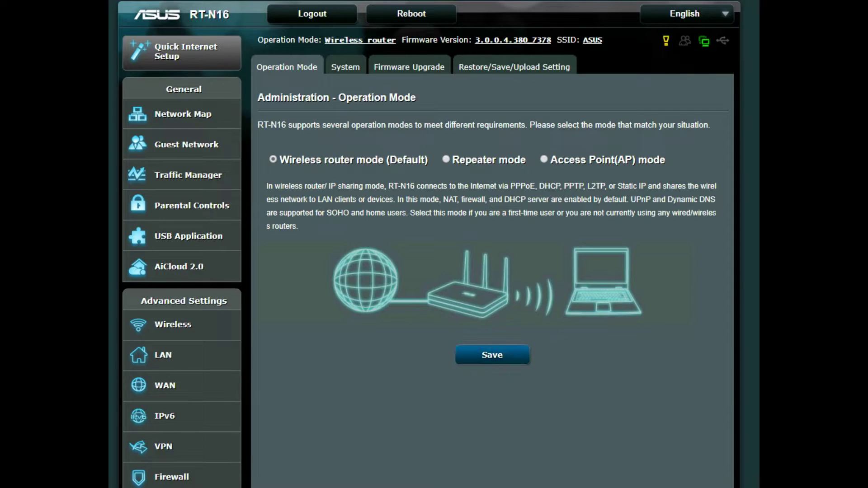
click(492, 355)
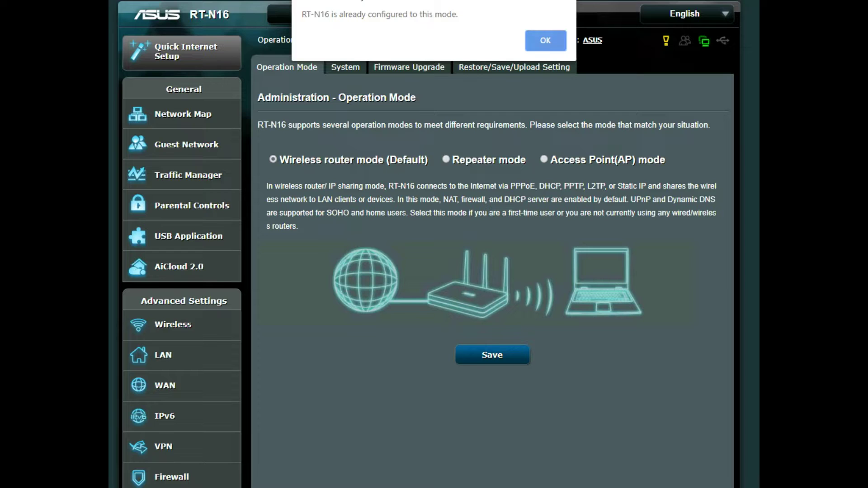
key(Return)
Open the router's Administration > Firmware Upgrade page.
key(alt+Tab)
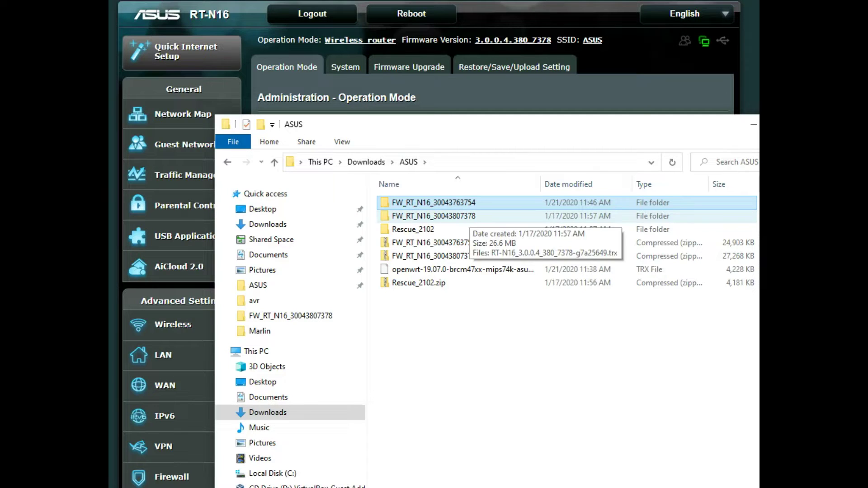
key(alt+Tab)
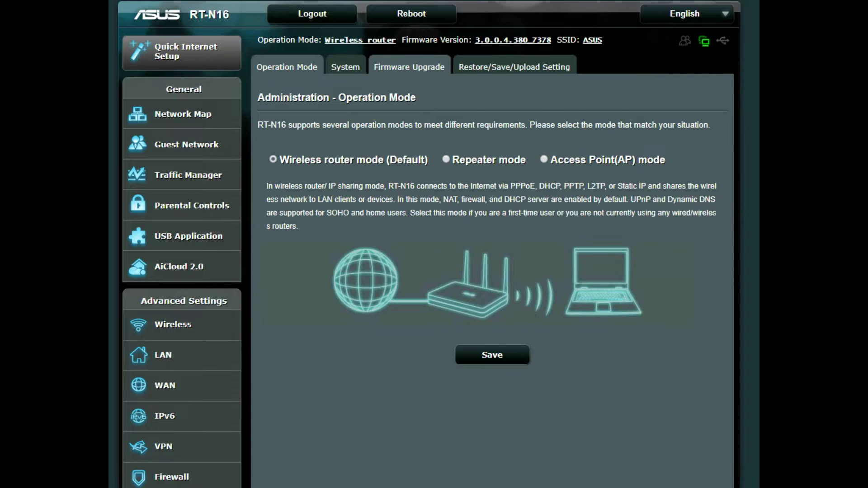
click(409, 67)
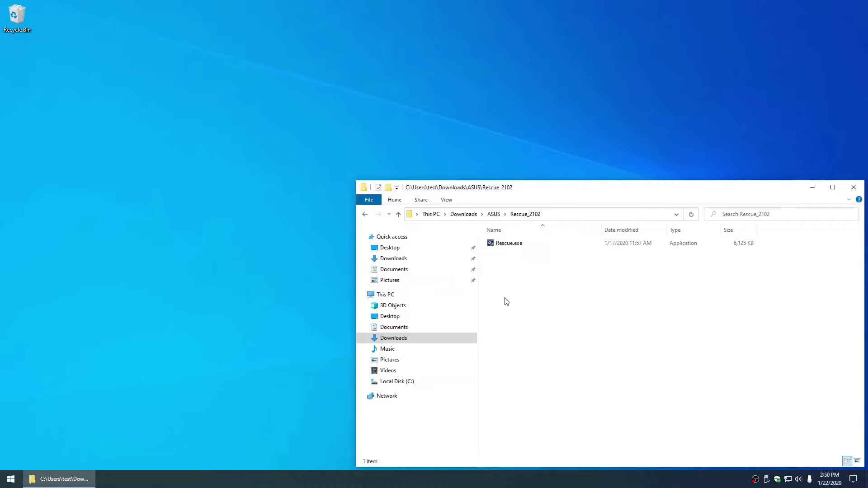
Install Firmware Restoration from Rescue.exe with default language, location and program folder, then launch it.
double_click(510, 244)
click(464, 352)
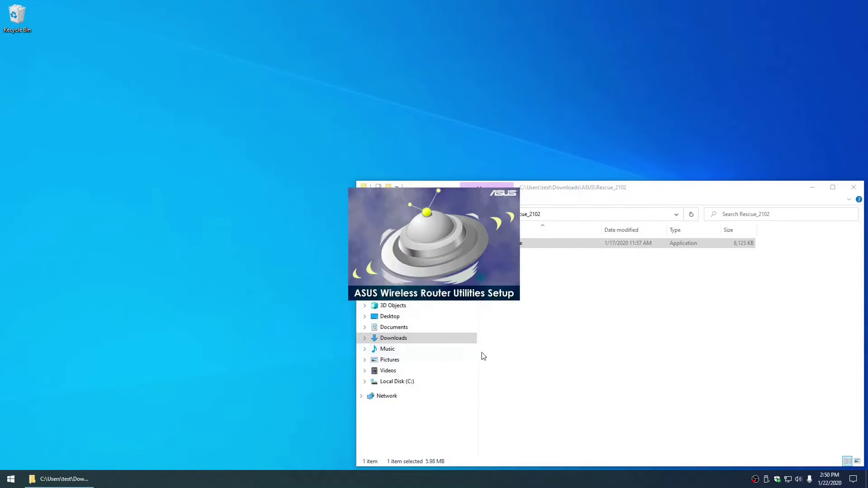
click(812, 187)
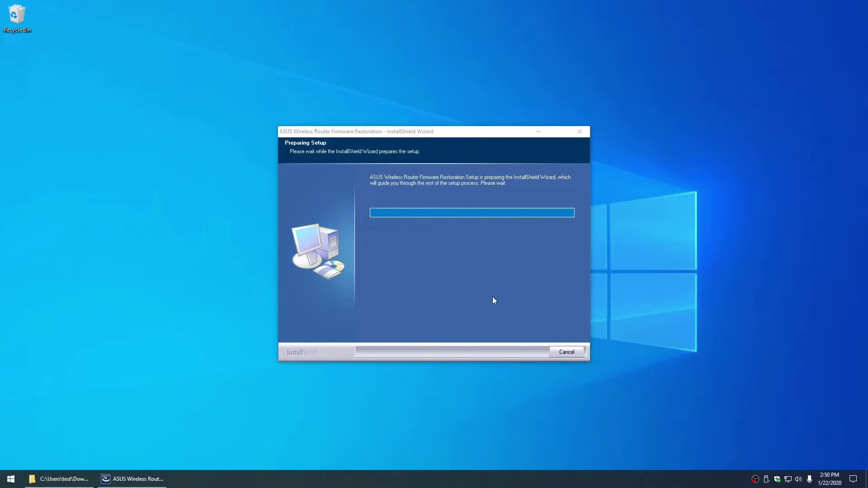
click(465, 352)
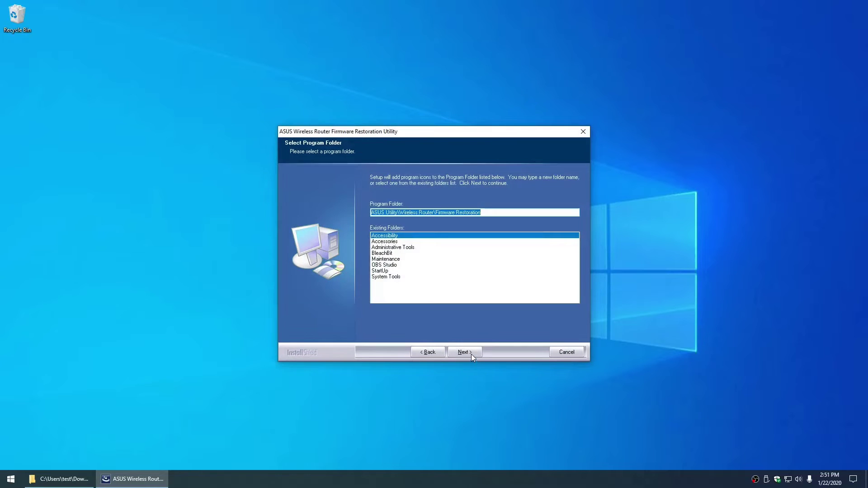
click(473, 351)
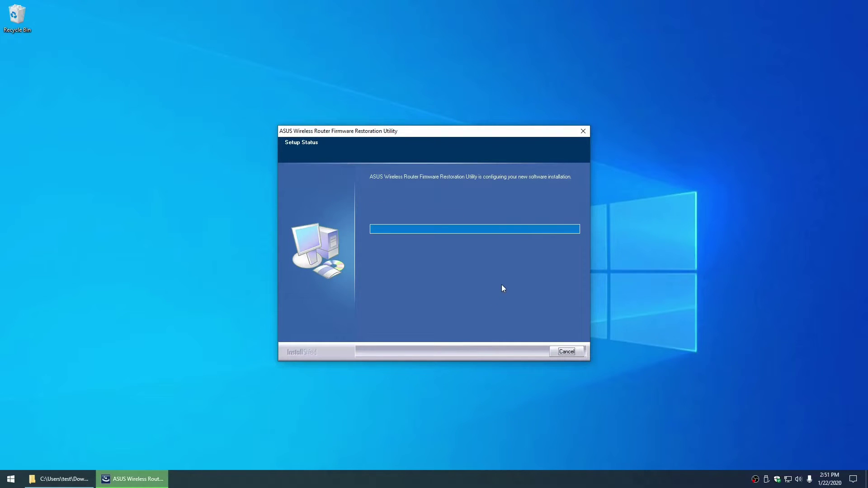
click(473, 351)
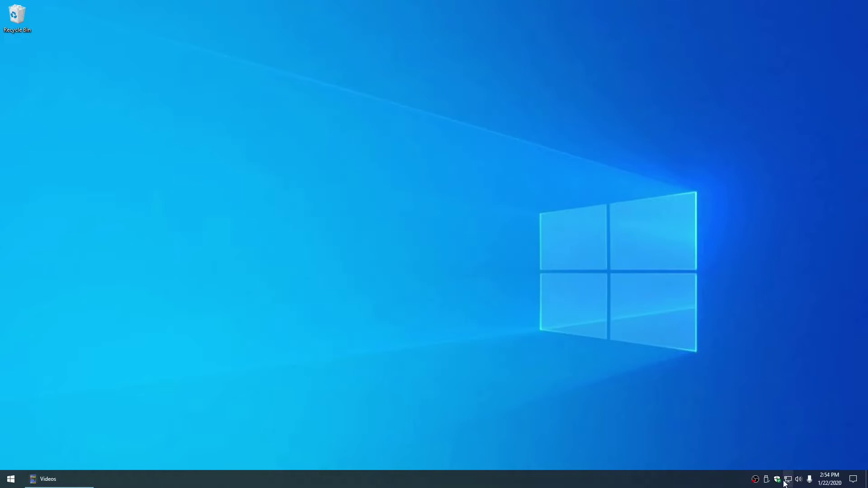
Open the Ethernet adapter's IPv4 properties from Network & Internet settings.
right_click(789, 478)
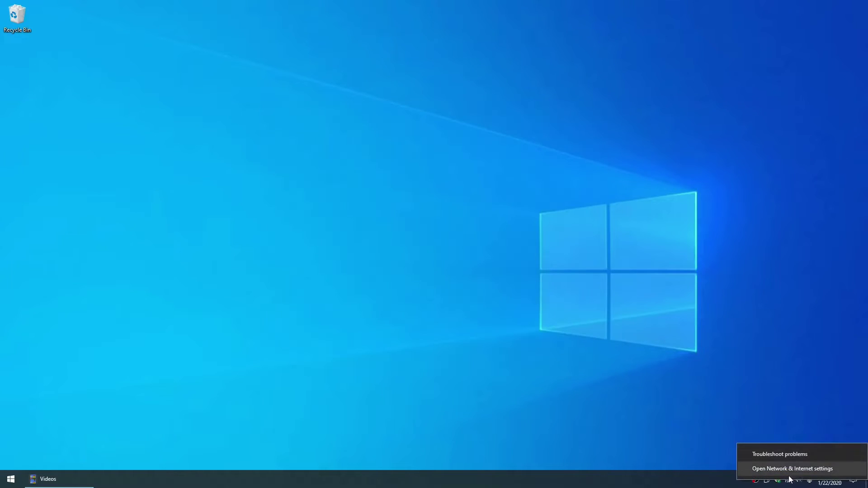
click(791, 468)
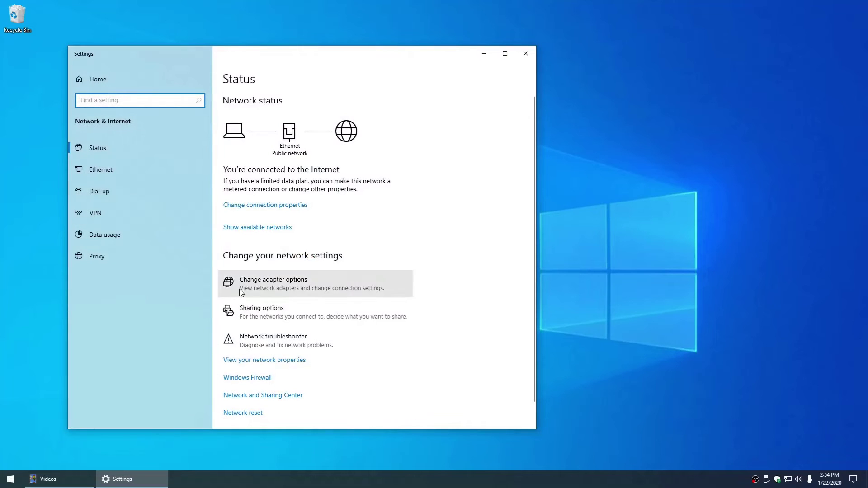
click(272, 289)
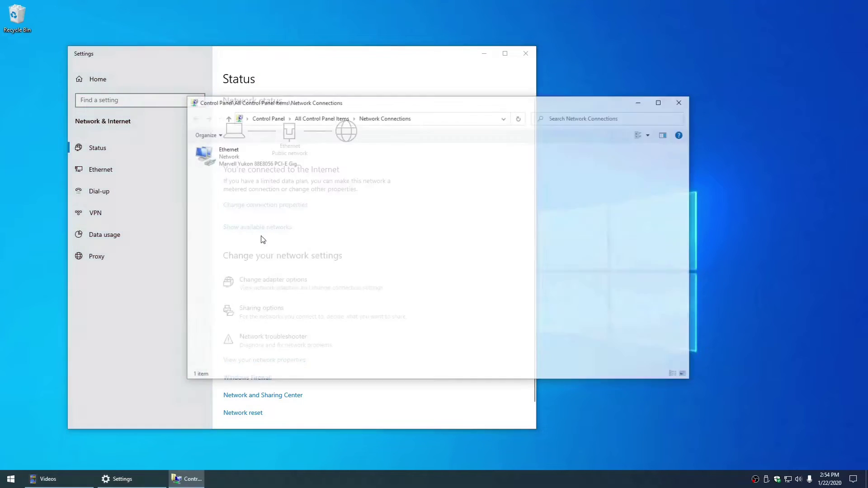
click(237, 157)
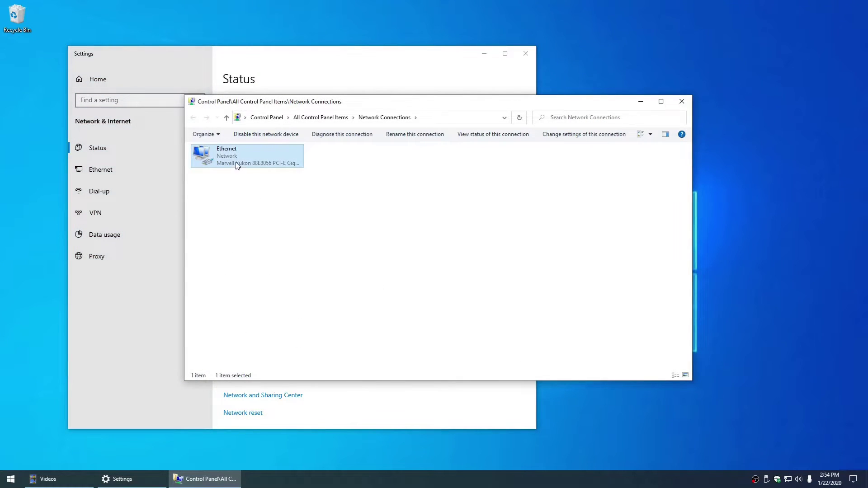
right_click(236, 165)
click(286, 246)
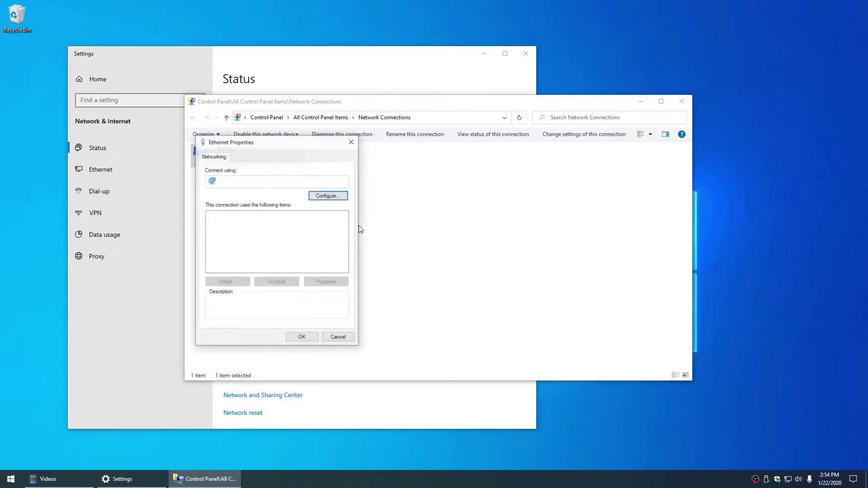
double_click(271, 241)
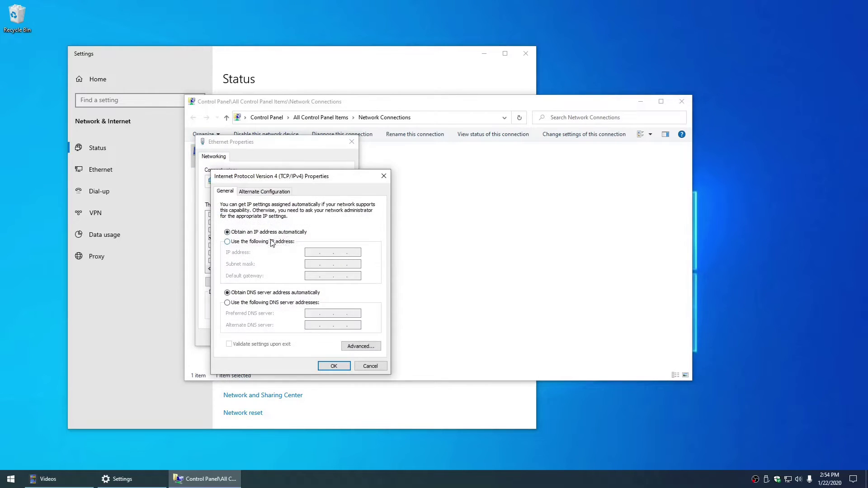
Set static IP 192.168.1.15, subnet mask 255.255.255.0, and begin the gateway with 192.168.
click(271, 243)
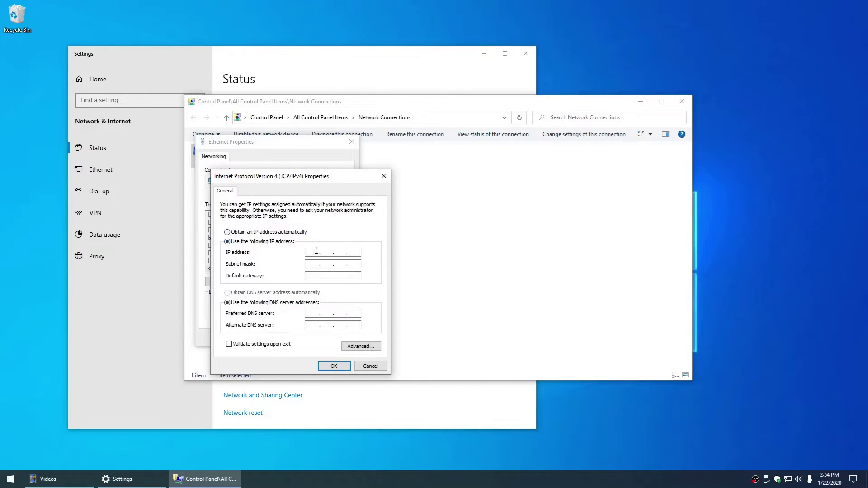
text(192.168.1.15)
key(Tab)
click(313, 275)
text(192.168)
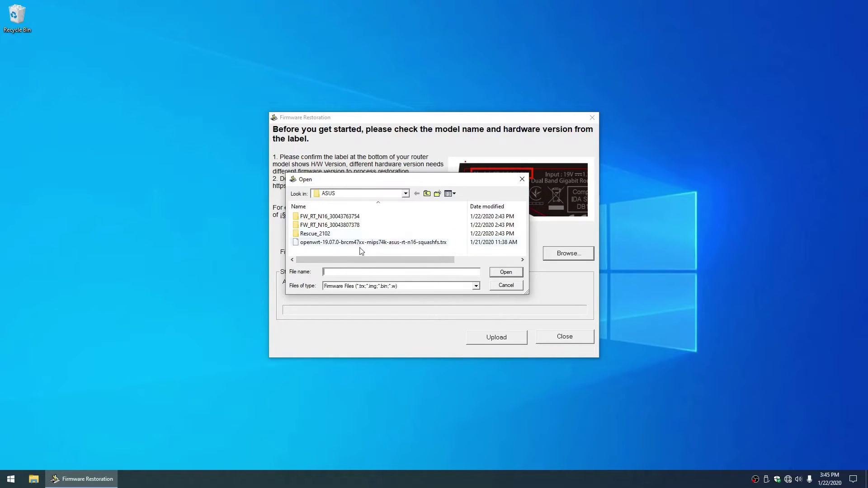
Upload the openwrt-19.07.0 .trx image to the router, then close the utility after successful recovery.
click(442, 245)
click(507, 273)
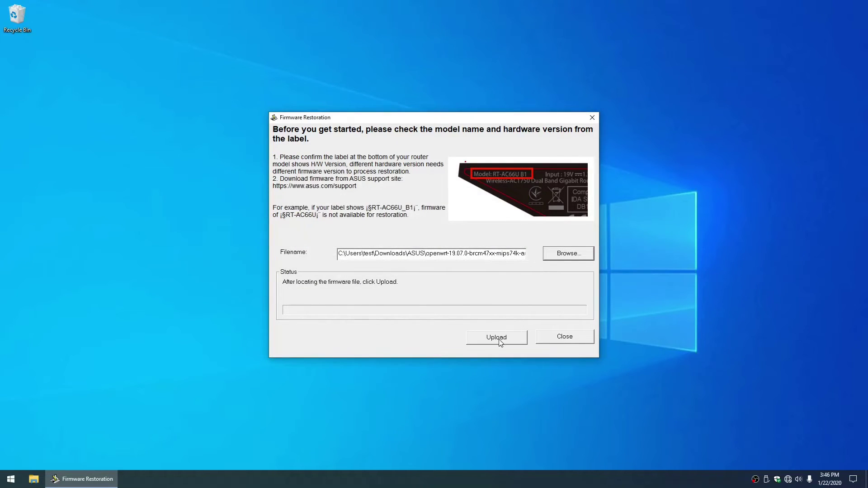
click(499, 342)
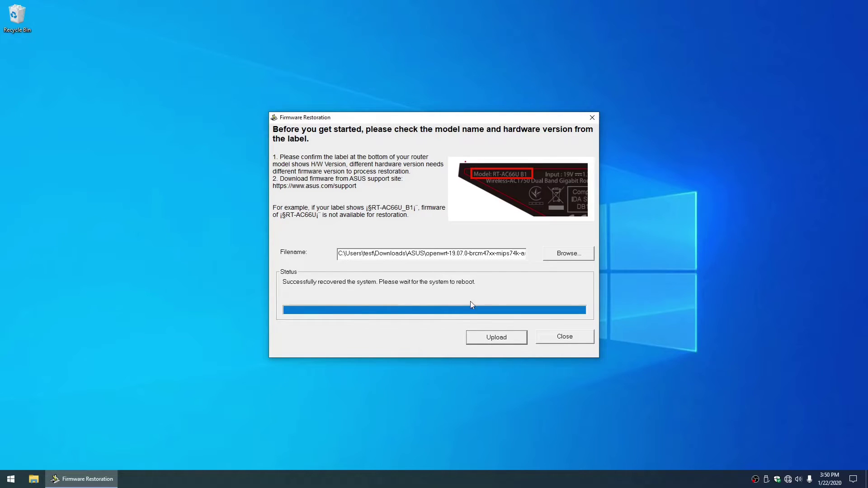
click(565, 339)
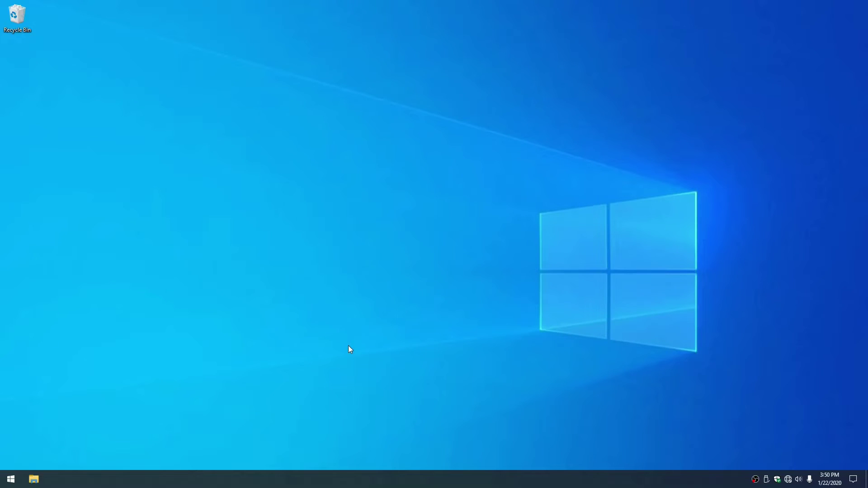
Launch Edge maximized with a single tab and enter 192.168.1.1 as the address.
click(10, 479)
click(175, 227)
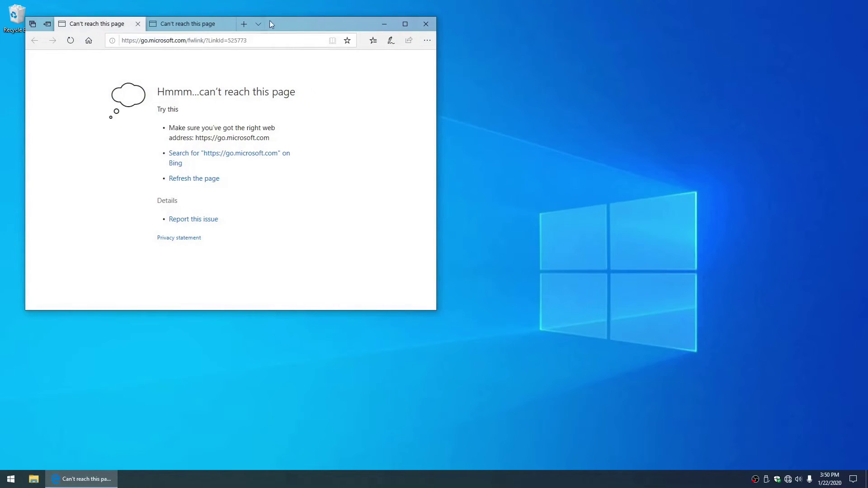
click(229, 23)
click(405, 24)
key(ctrl+l)
text(192.168.1.1/cgi-bin/luci/)
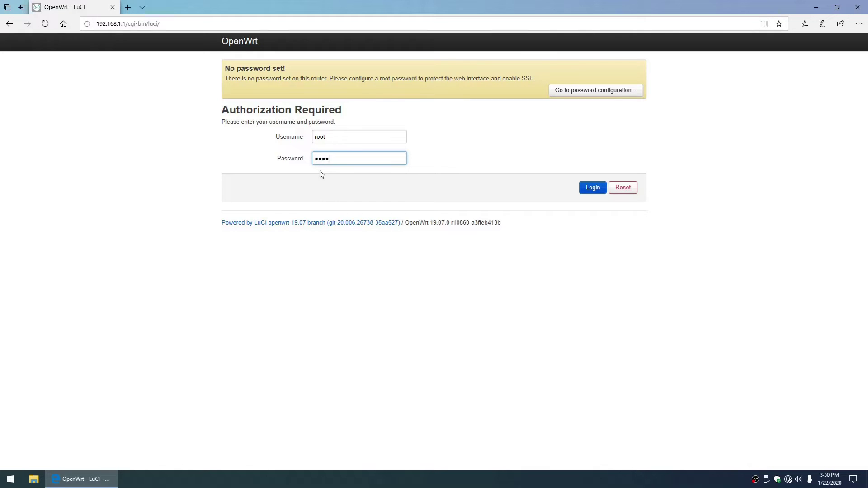
Log in without saving the password and confirm model Asus RT-N16 running OpenWrt 19.07.0.
key(Return)
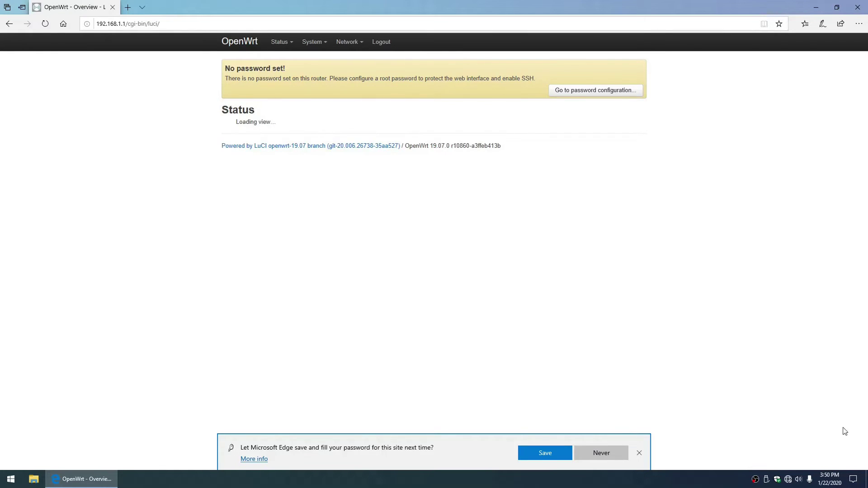
click(588, 454)
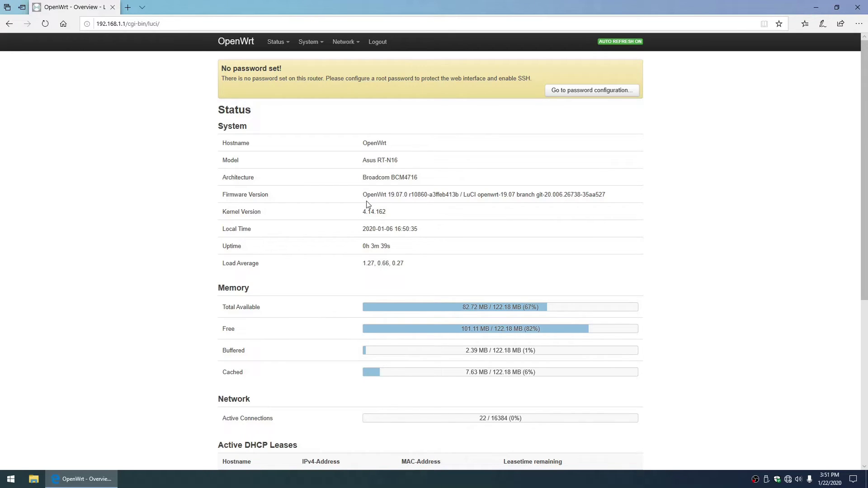
drag(365, 194, 409, 198)
drag(365, 160, 404, 163)
scroll(624, 174, down, 5)
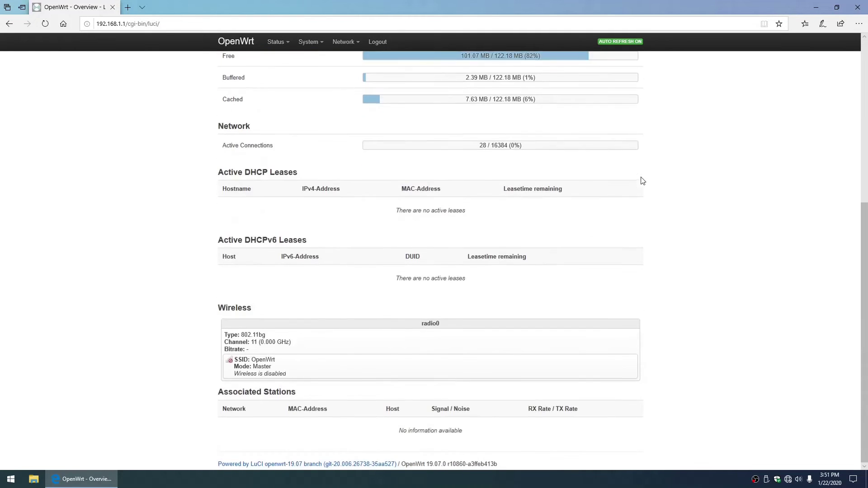
scroll(643, 188, up, 5)
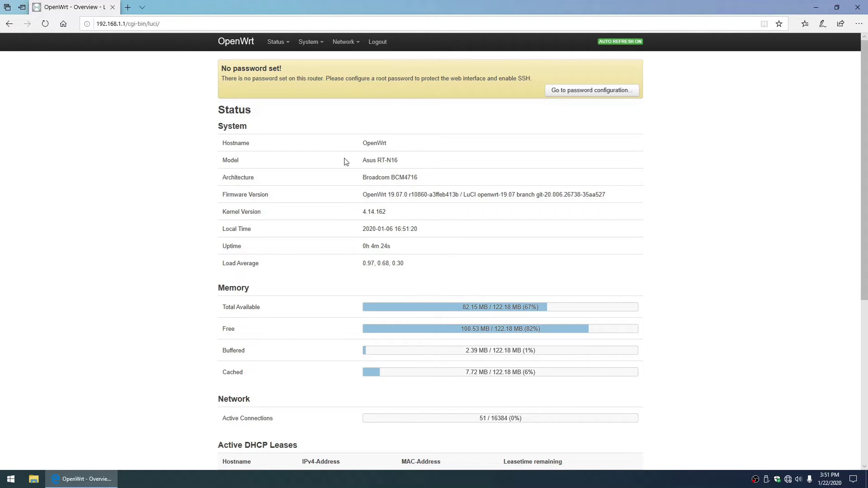
drag(364, 159, 406, 162)
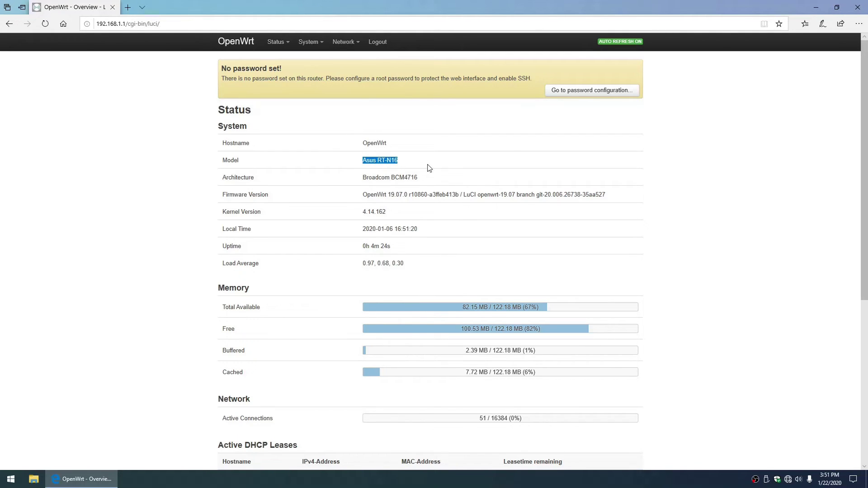